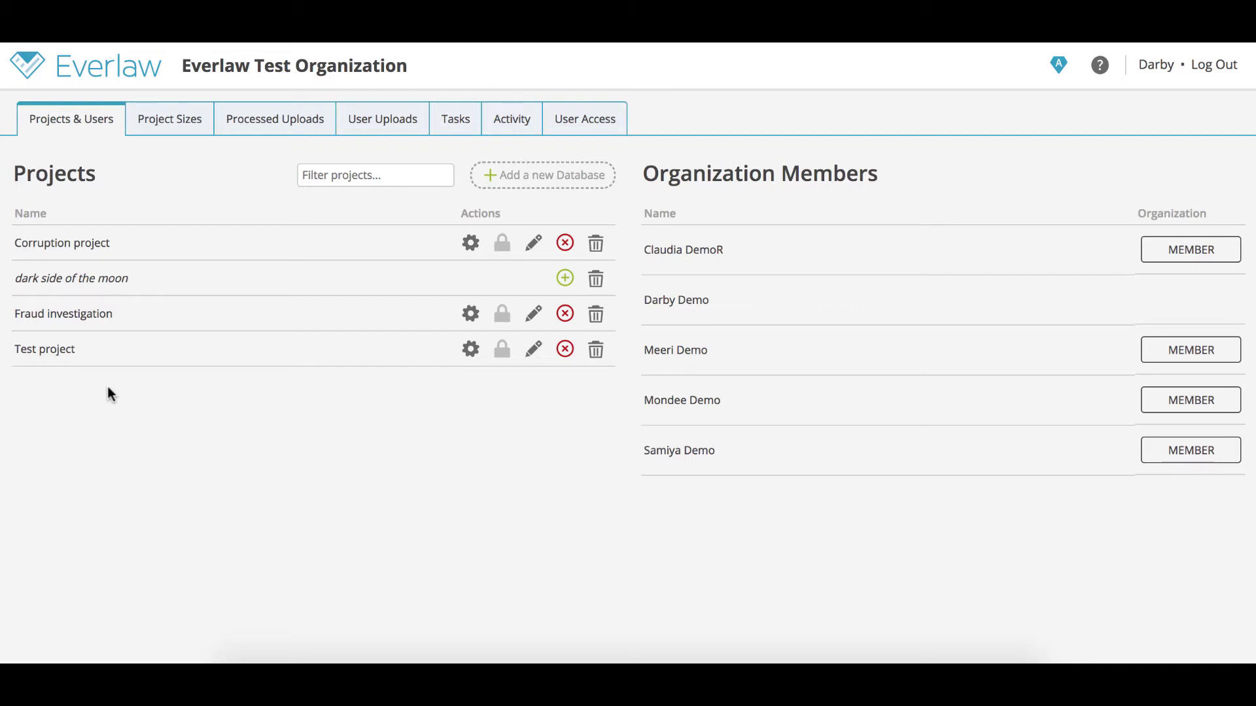
- Filter the project list by 'corr', then clear the filter
left_click(321, 175)
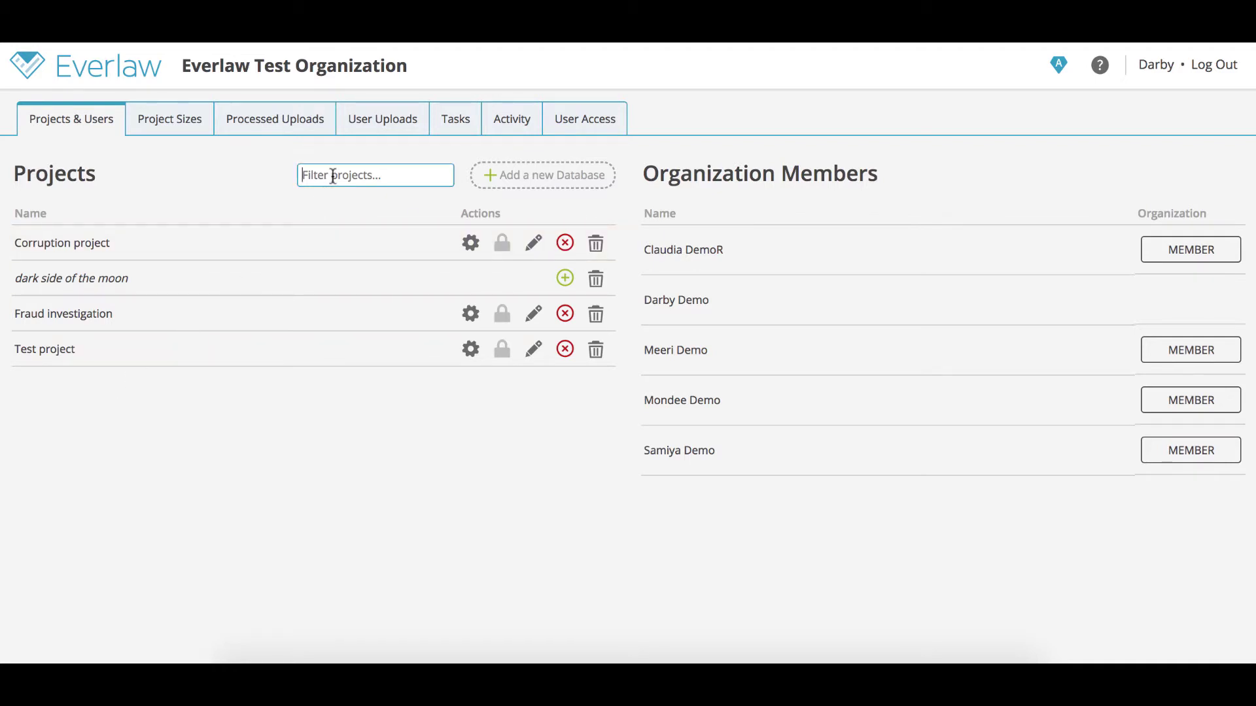
type("corr")
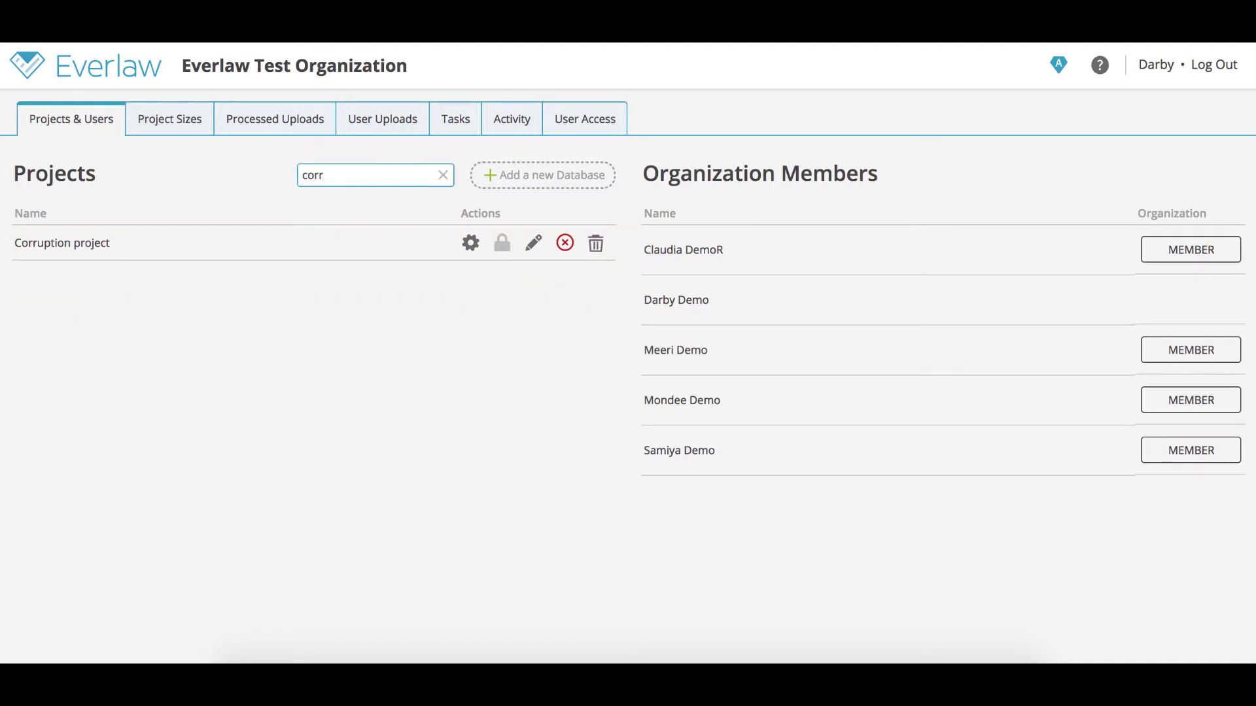
left_click(444, 181)
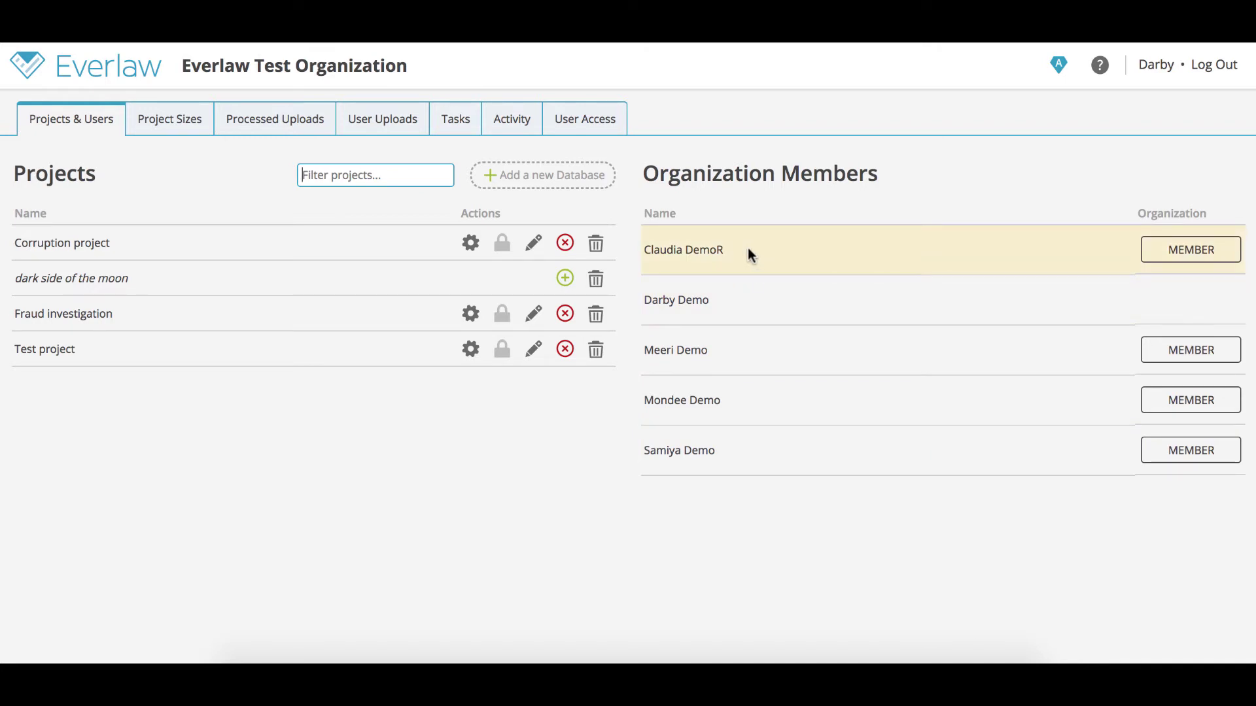
- Check which users belong to Corruption project, then open Test project's settings
left_click(405, 256)
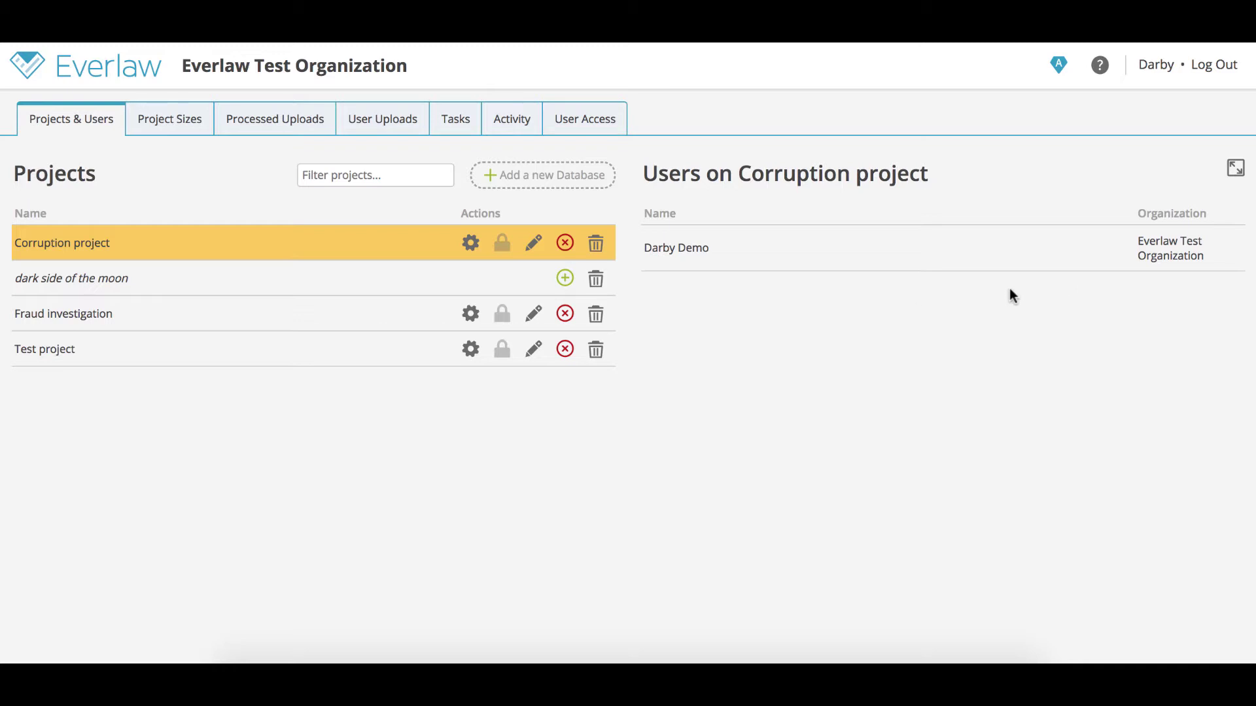
left_click(396, 248)
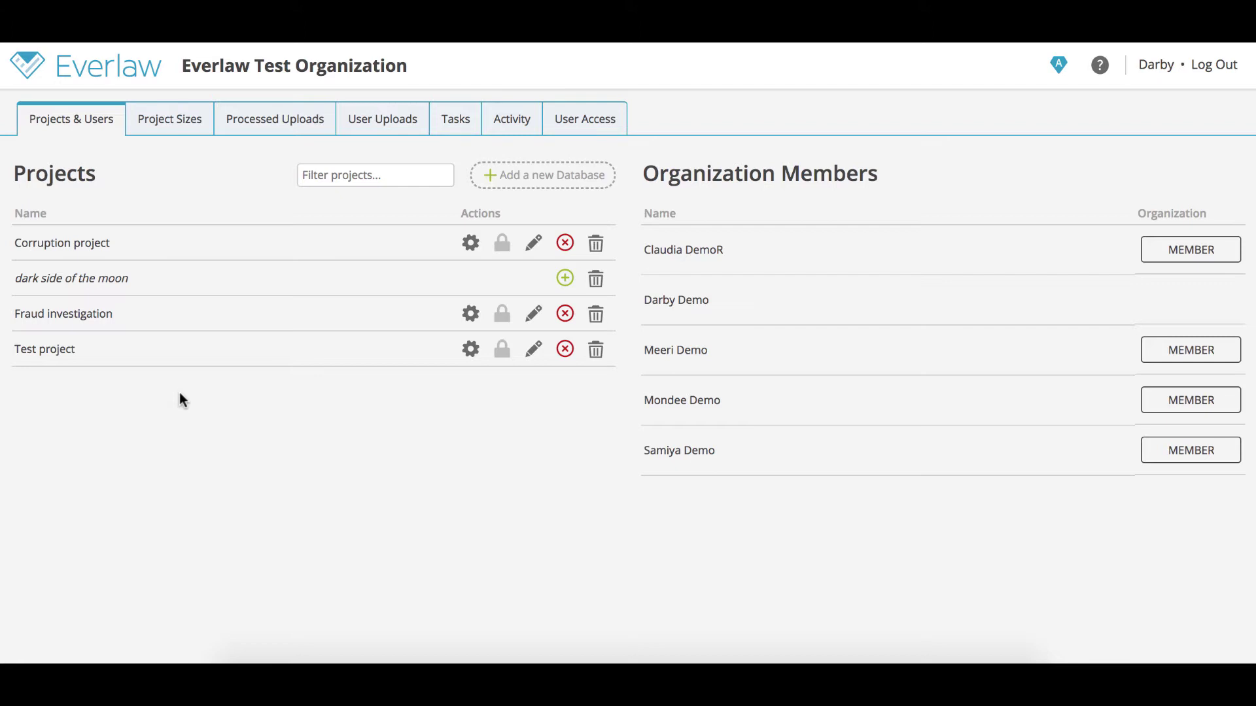
left_click(471, 351)
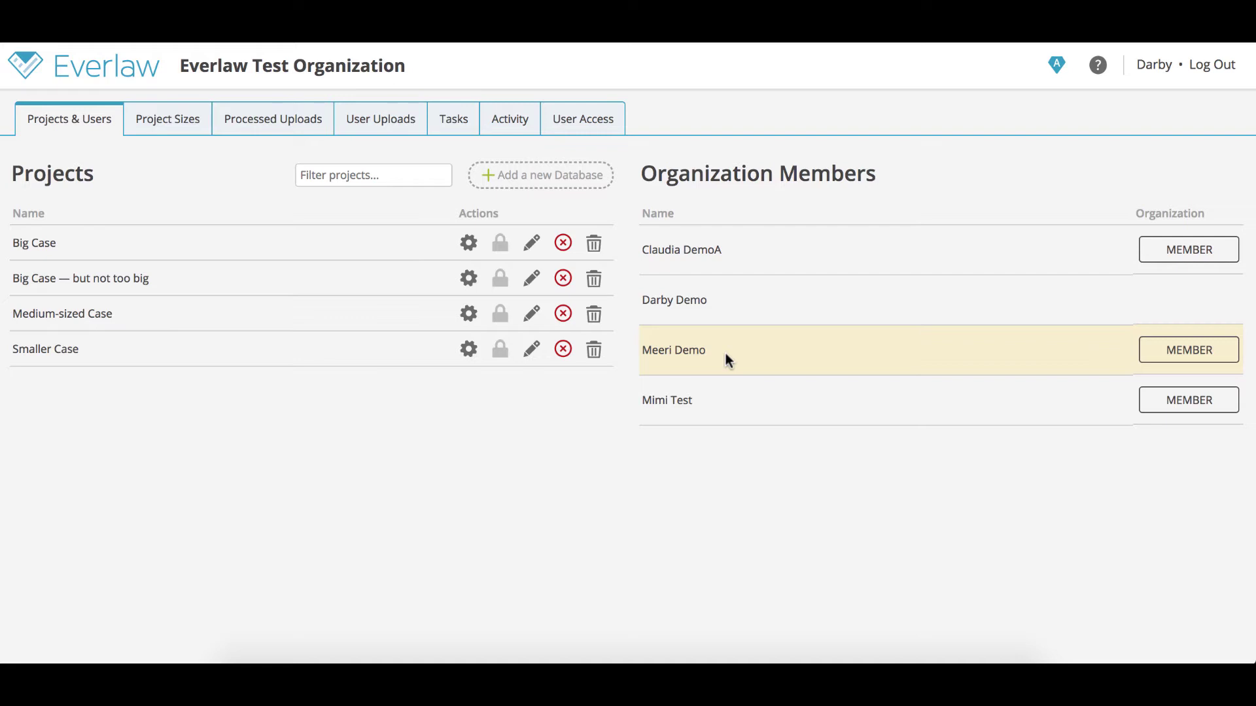
- Grant the third member org admin permission, then revert them to a regular member
left_click(1183, 351)
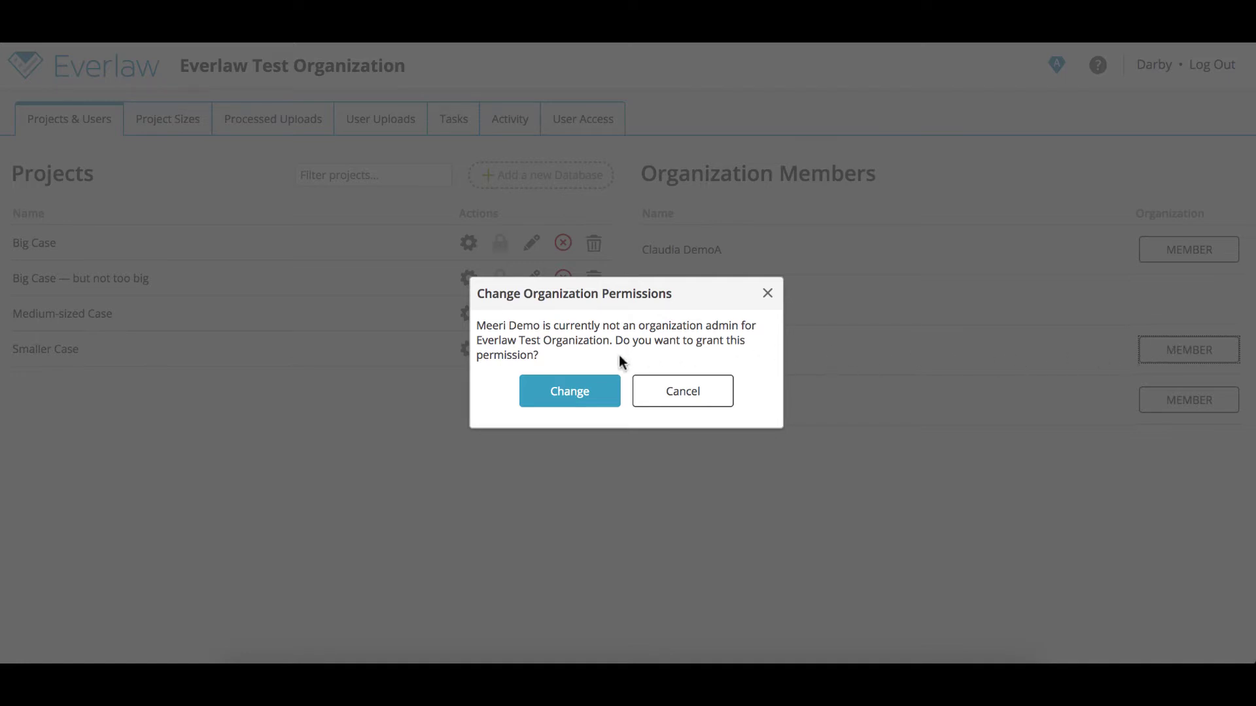
left_click(585, 396)
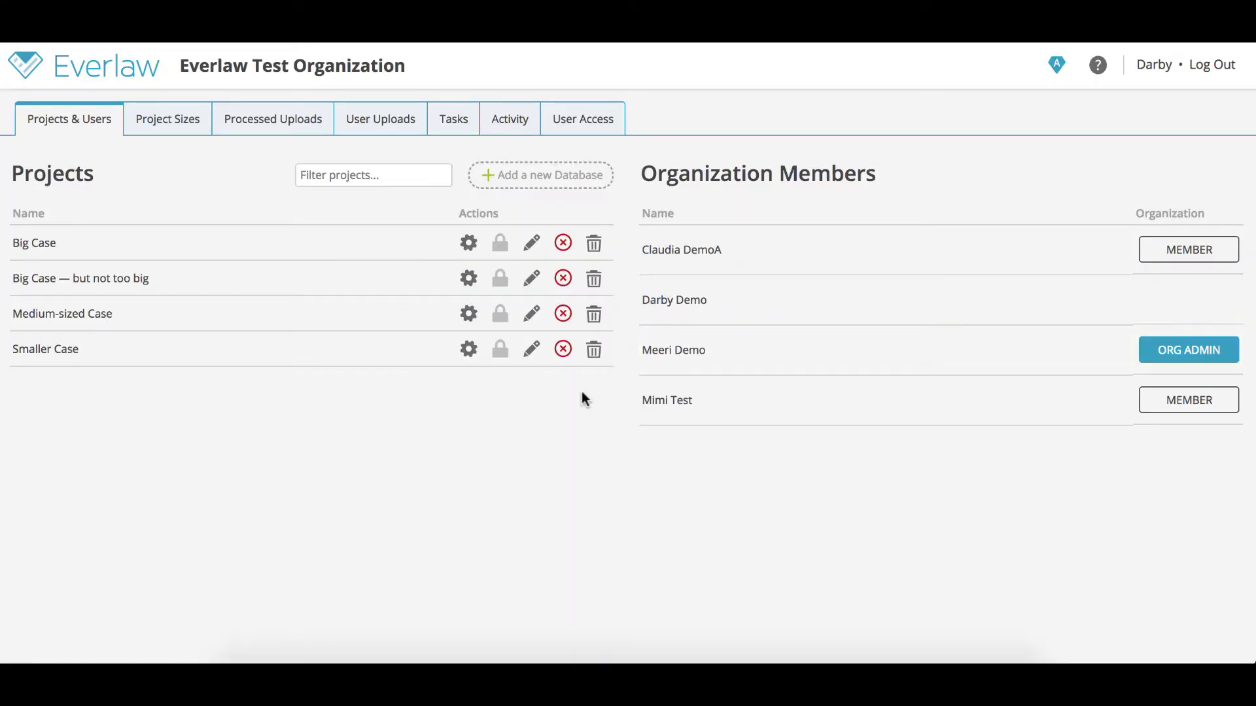
left_click(1178, 352)
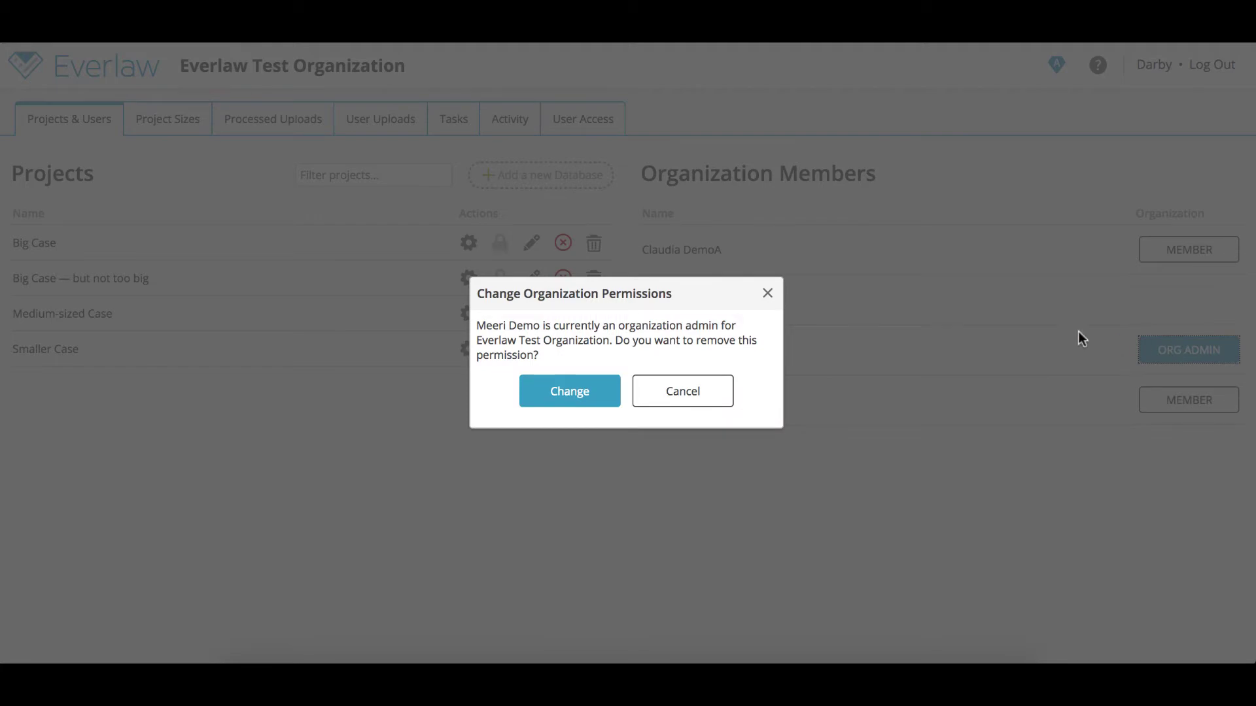
left_click(575, 395)
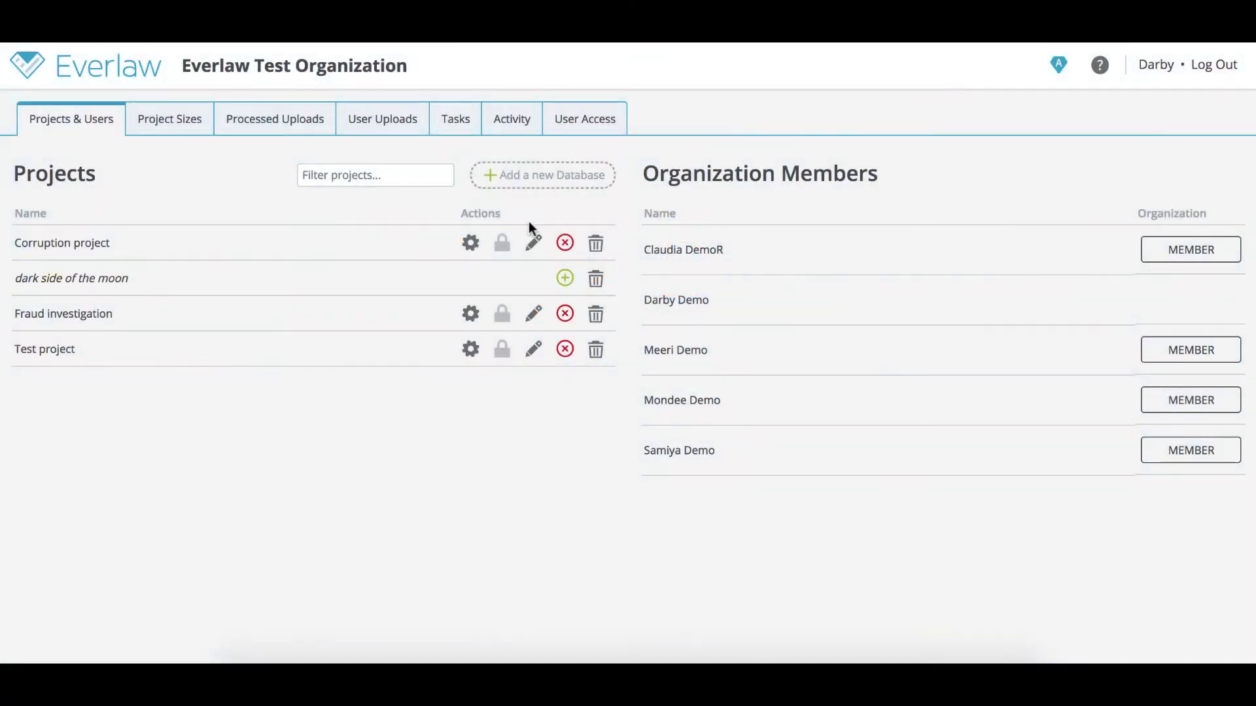
- Add a new database to the organization named 'Demo Database'
left_click(541, 178)
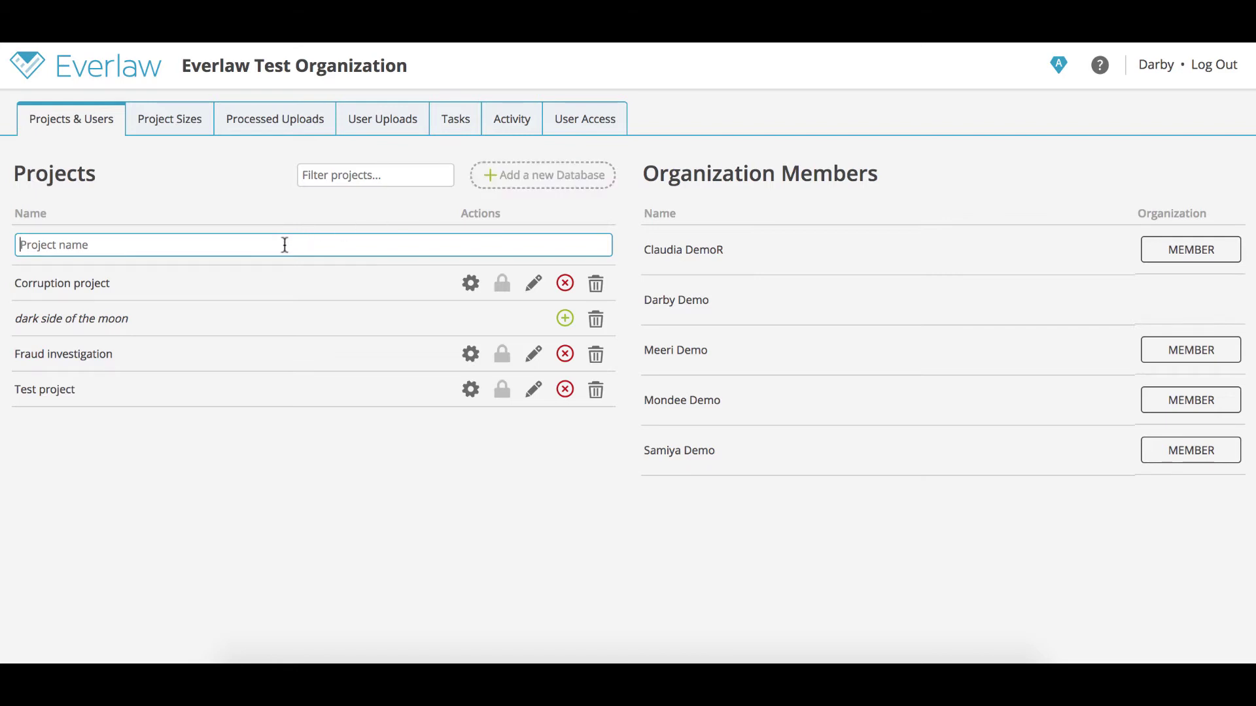
type("Demo Database")
key("Return")
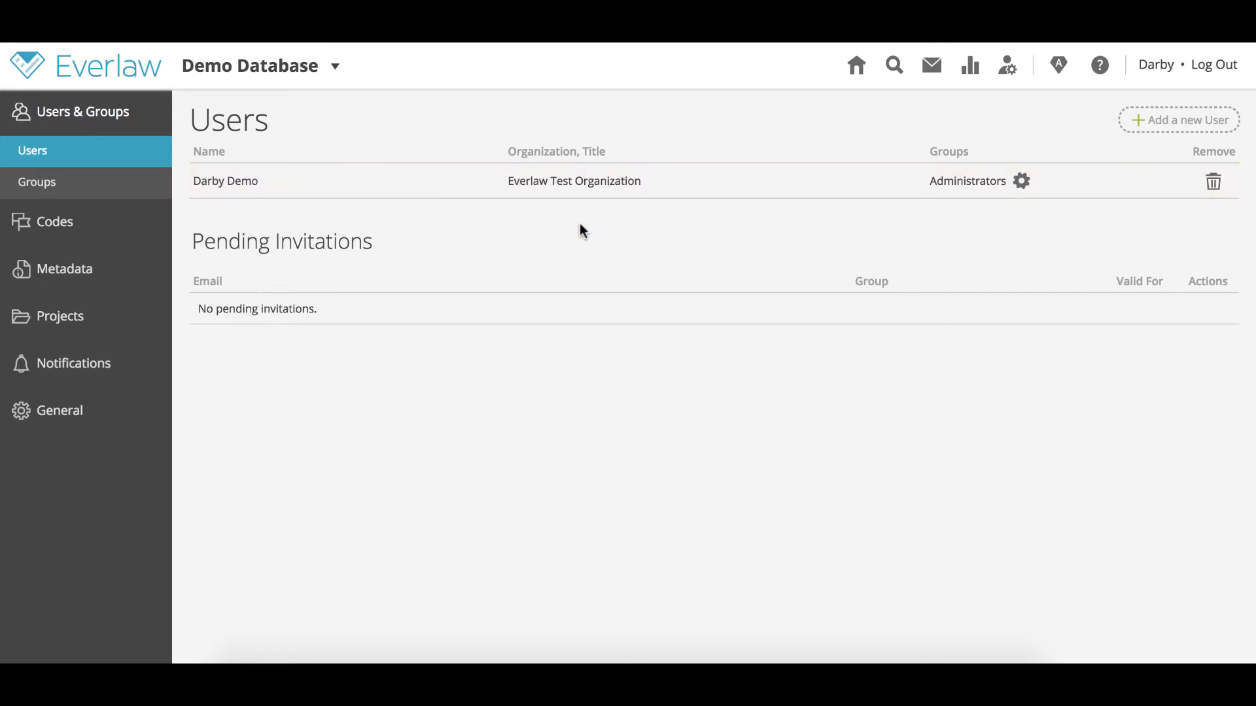
- Add a new user's e-mail to Demo Database with the Administrators and Uploaders groups
left_click(1155, 124)
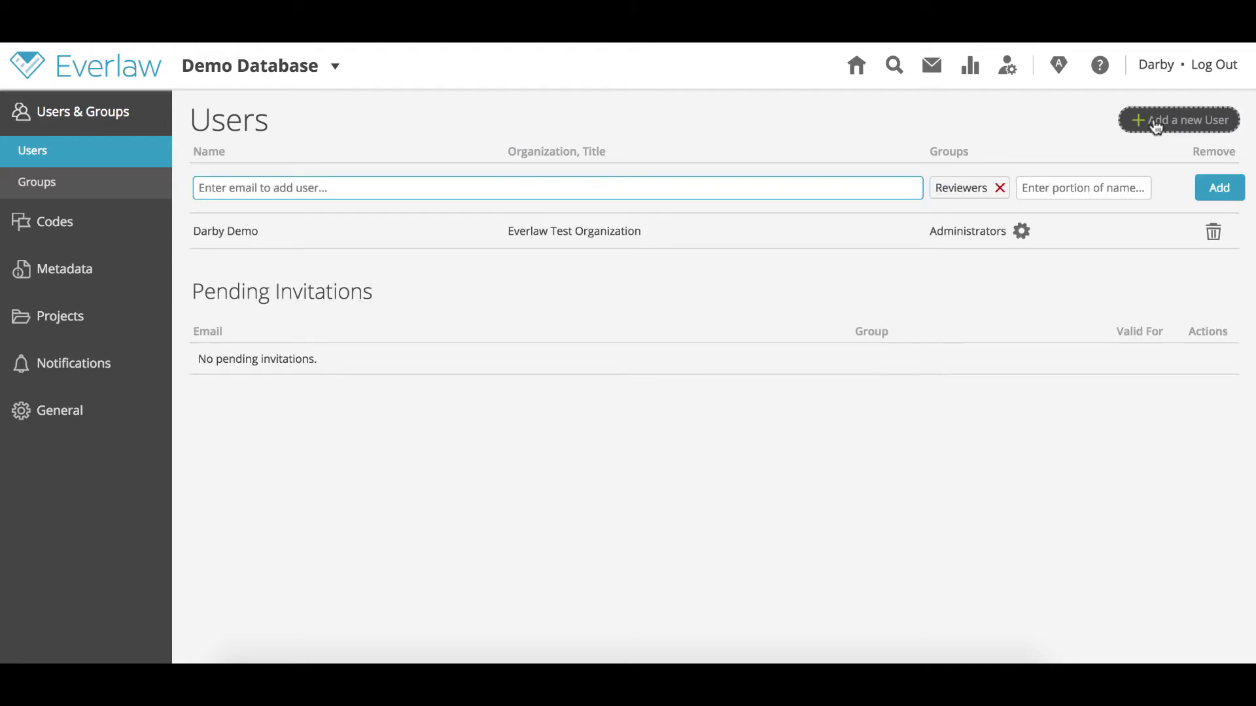
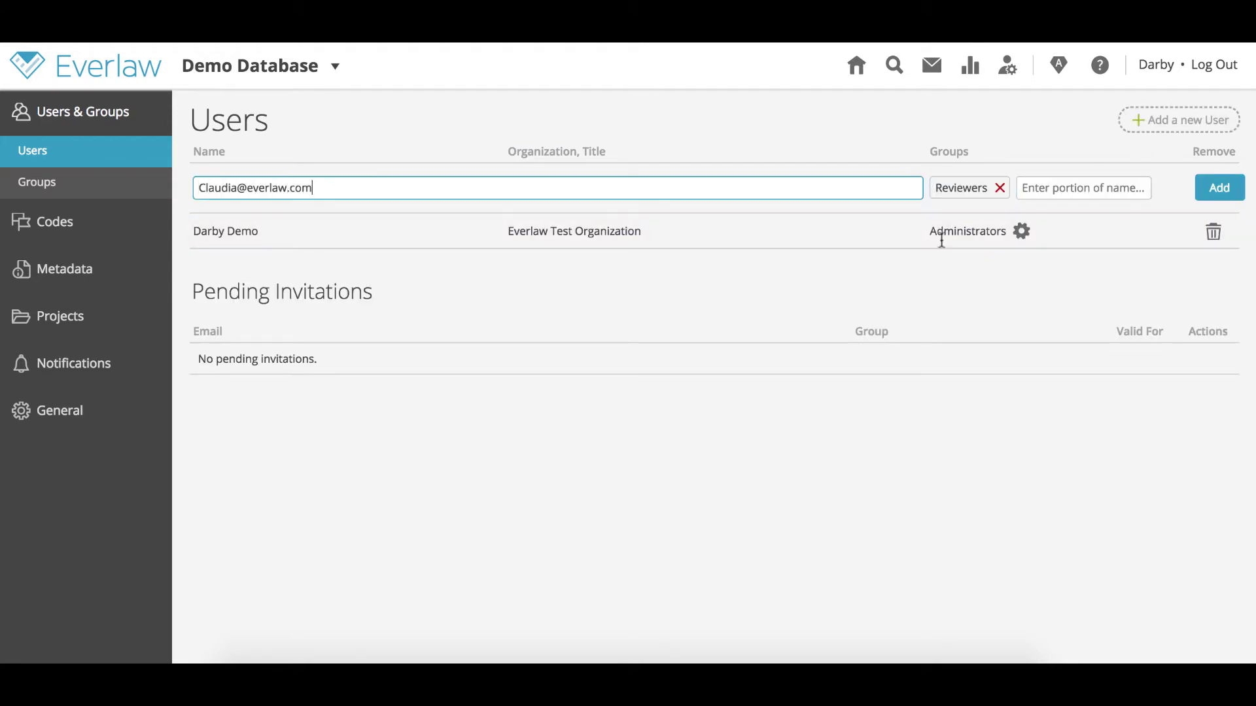
left_click(1057, 187)
left_click(1056, 218)
left_click(1038, 236)
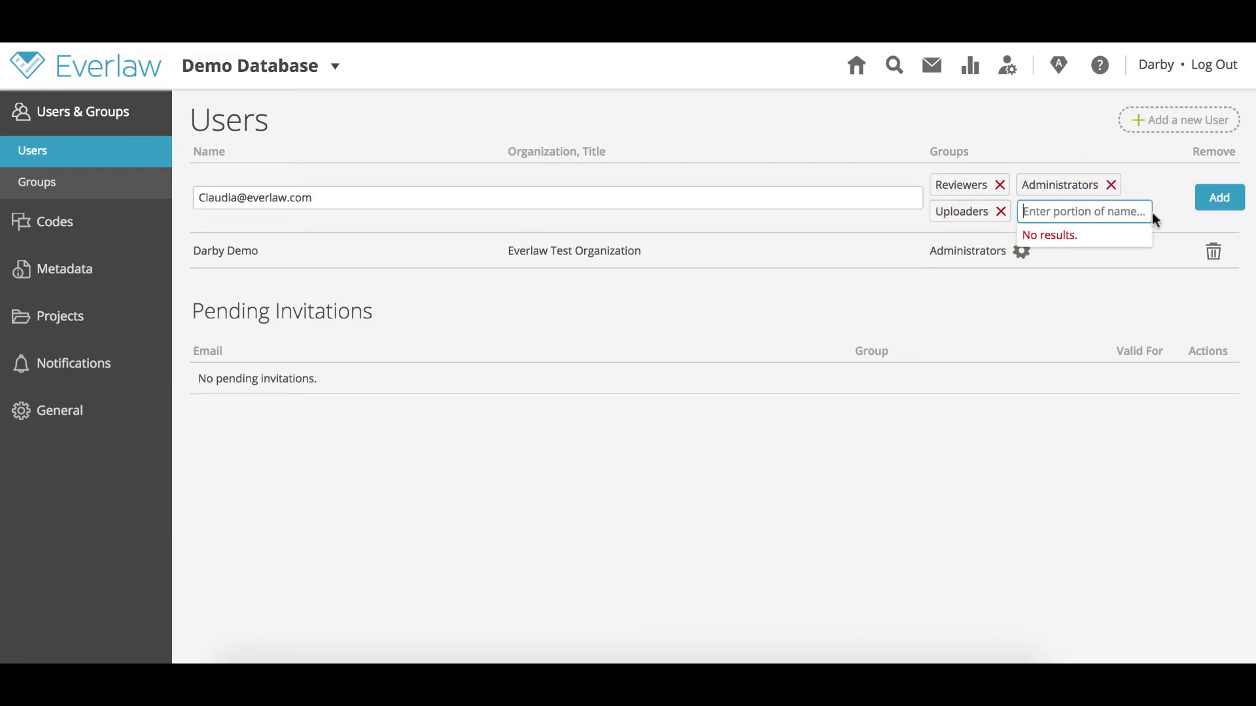
left_click(1219, 197)
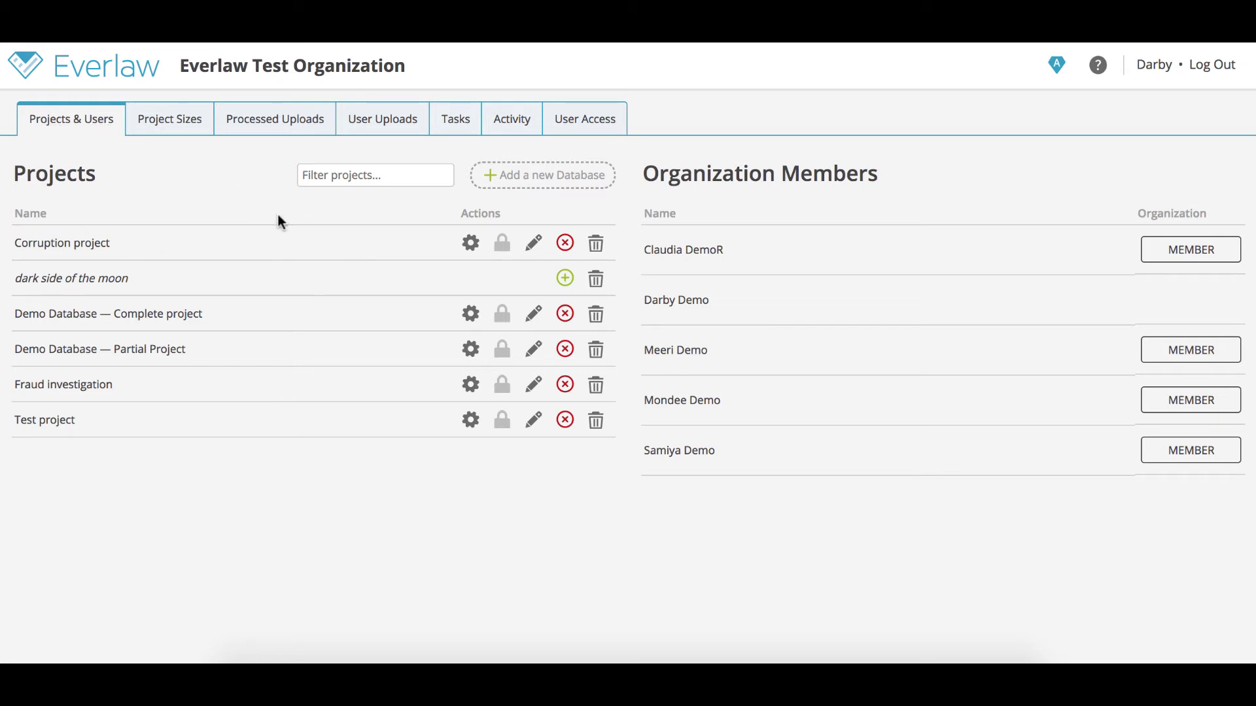
- Rename Demo Database to 'My Demo Database' and confirm the rename
left_click(535, 320)
type("M")
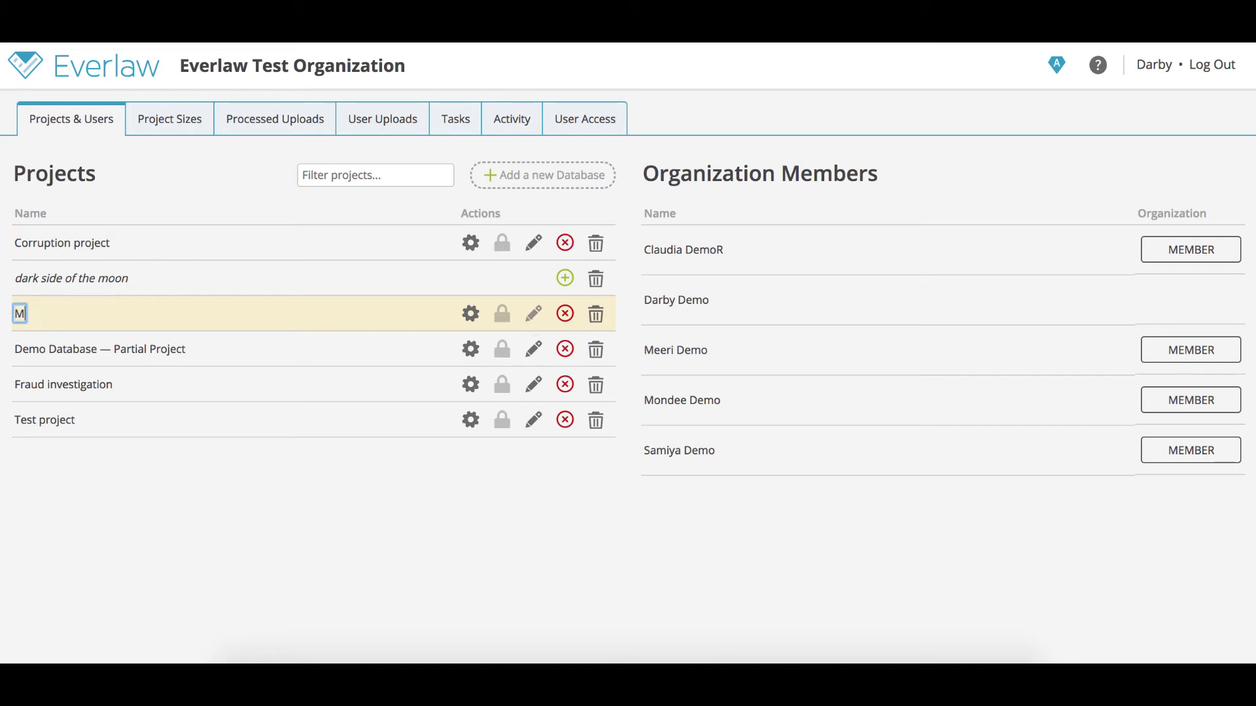
type("y Demo Database")
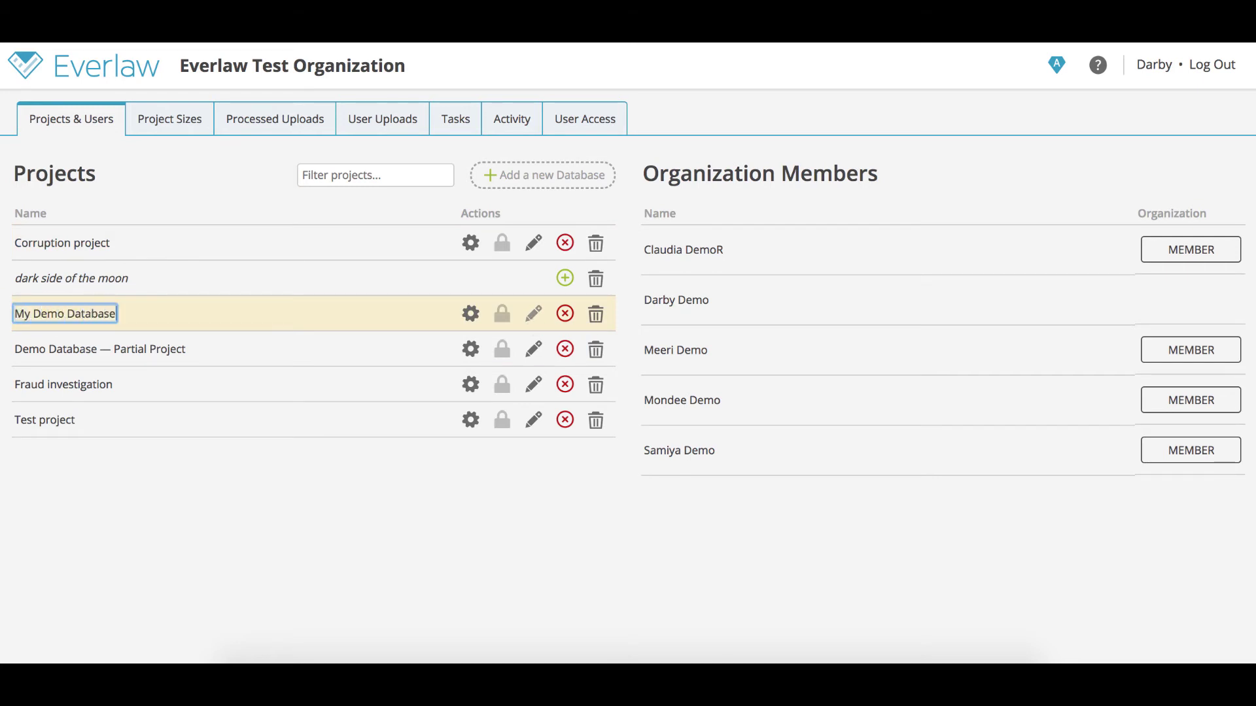
key("Return")
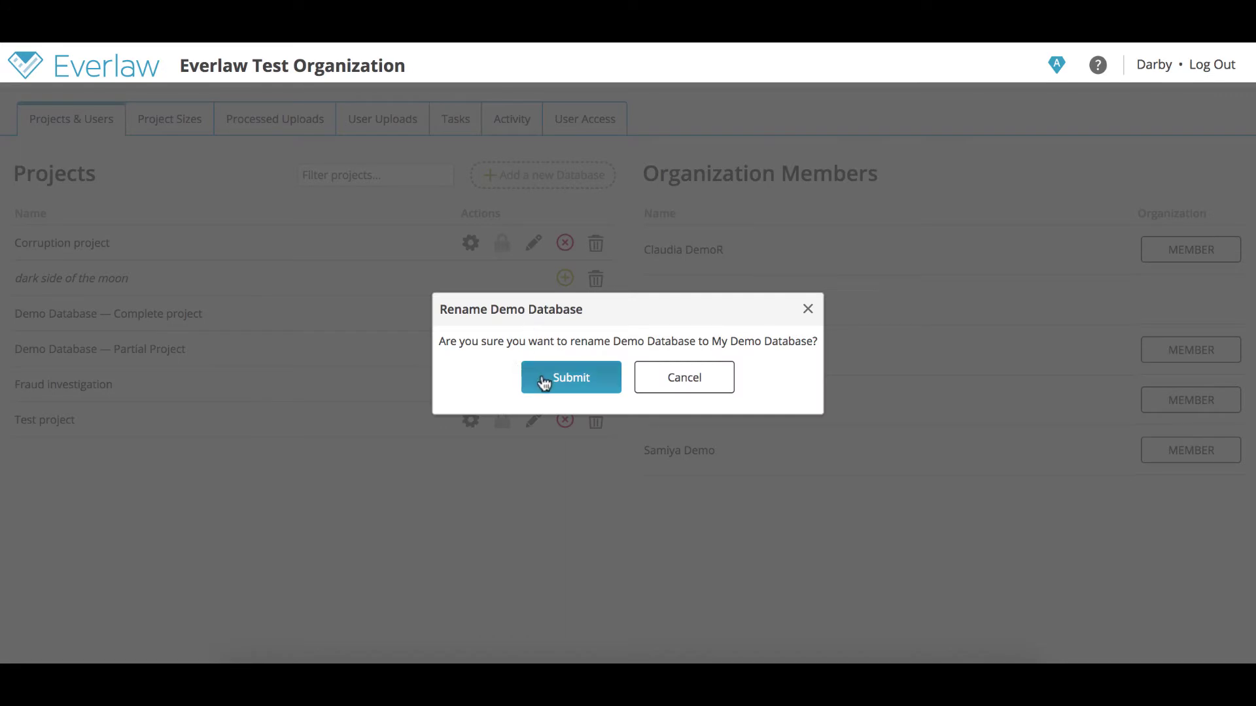
left_click(543, 378)
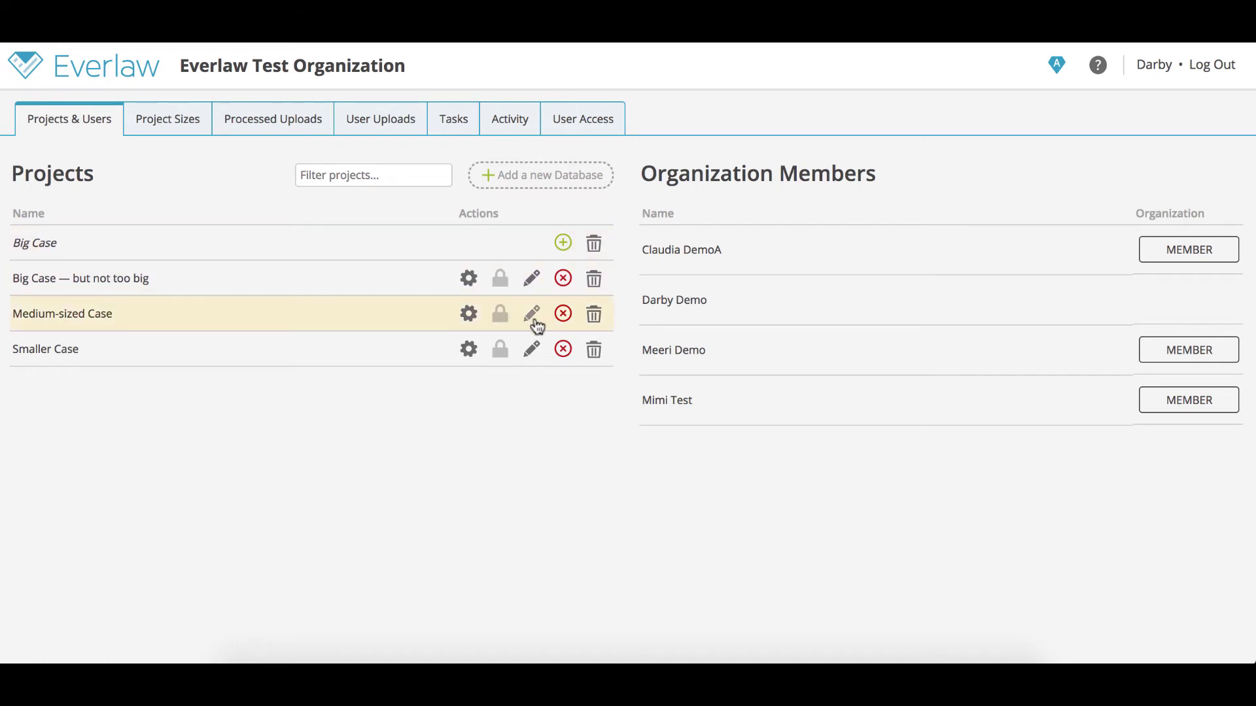
- Suspend the Medium-sized Case project and confirm the suspension
left_click(563, 323)
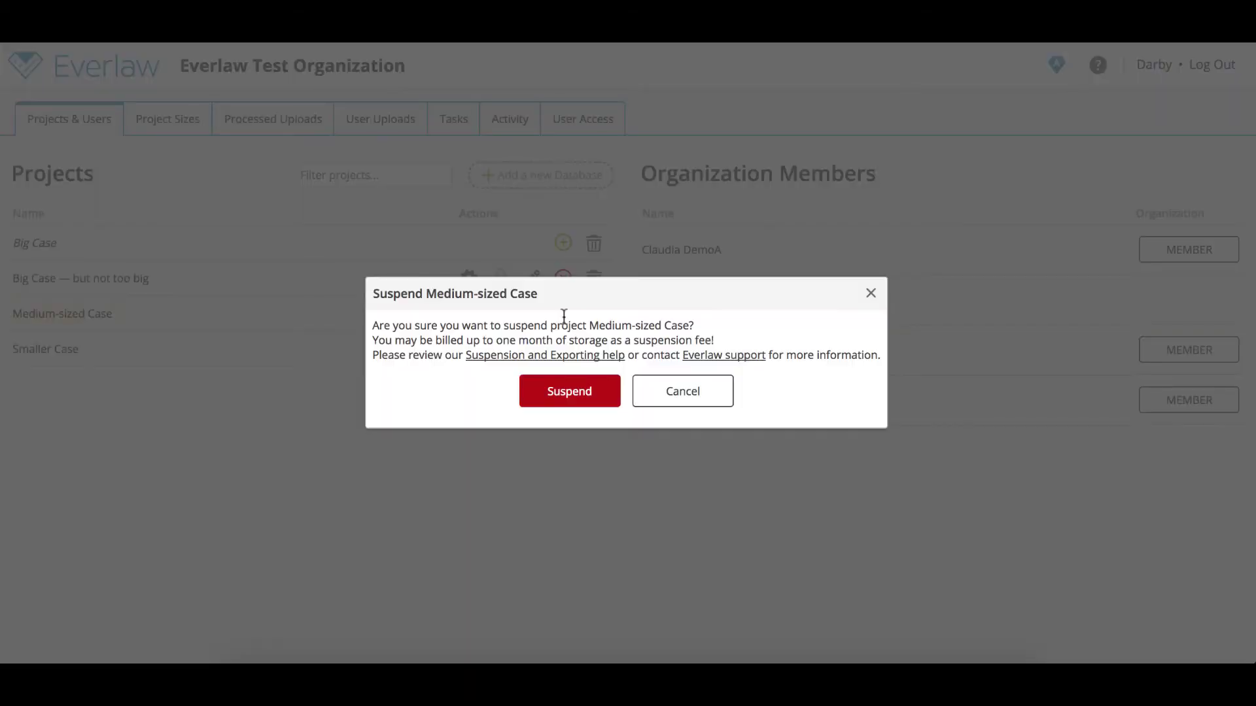
left_click(570, 391)
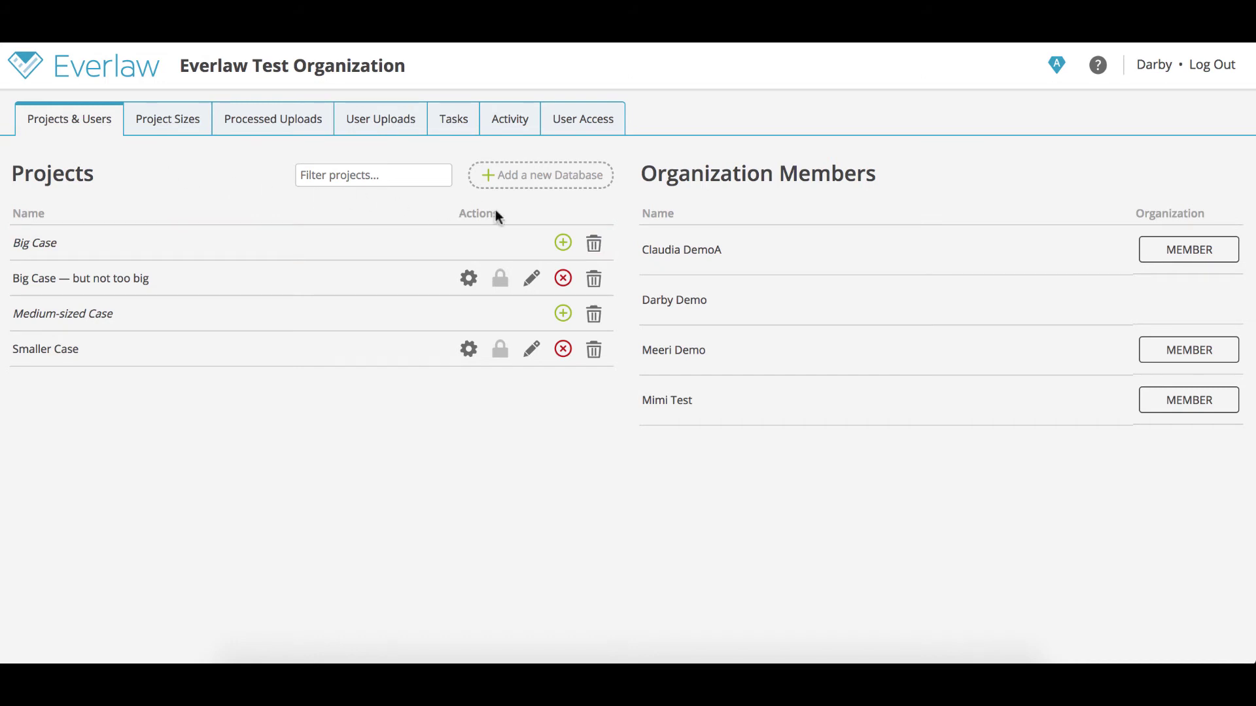
- Request deletion of Big Case with the reason 'Case over, data no longer needed'
left_click(596, 245)
left_click(575, 363)
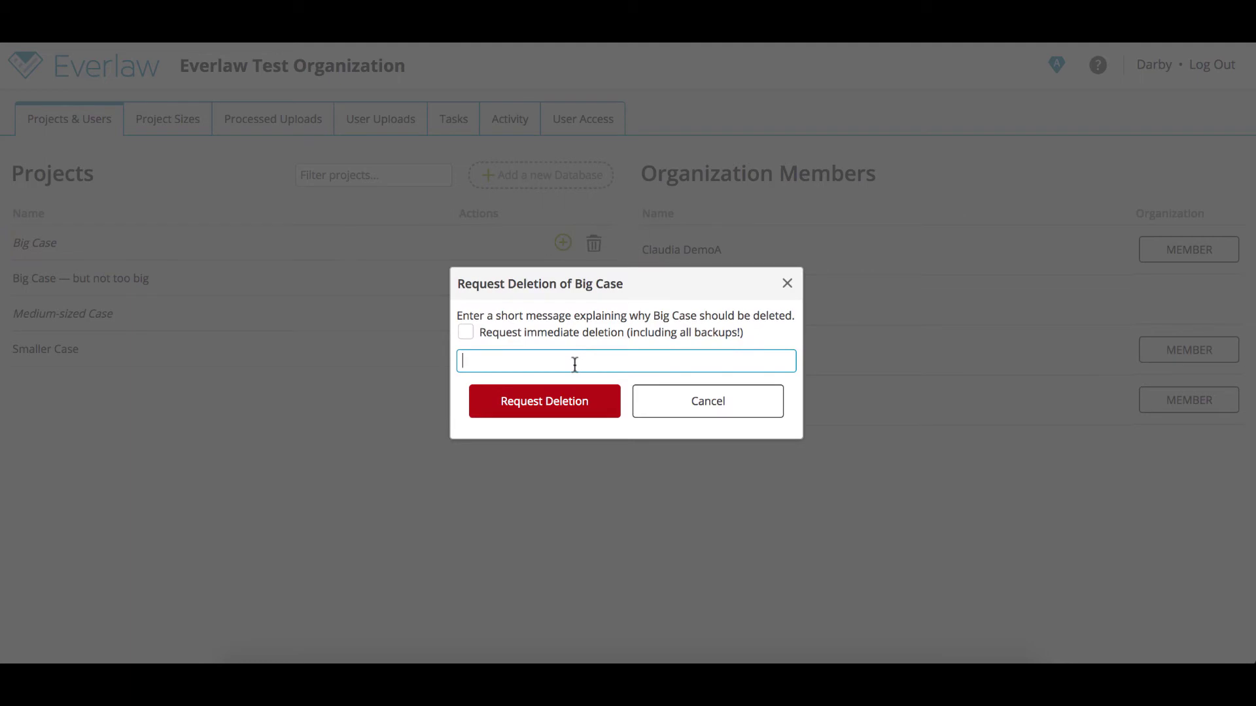
type("Case over, data no longer needed")
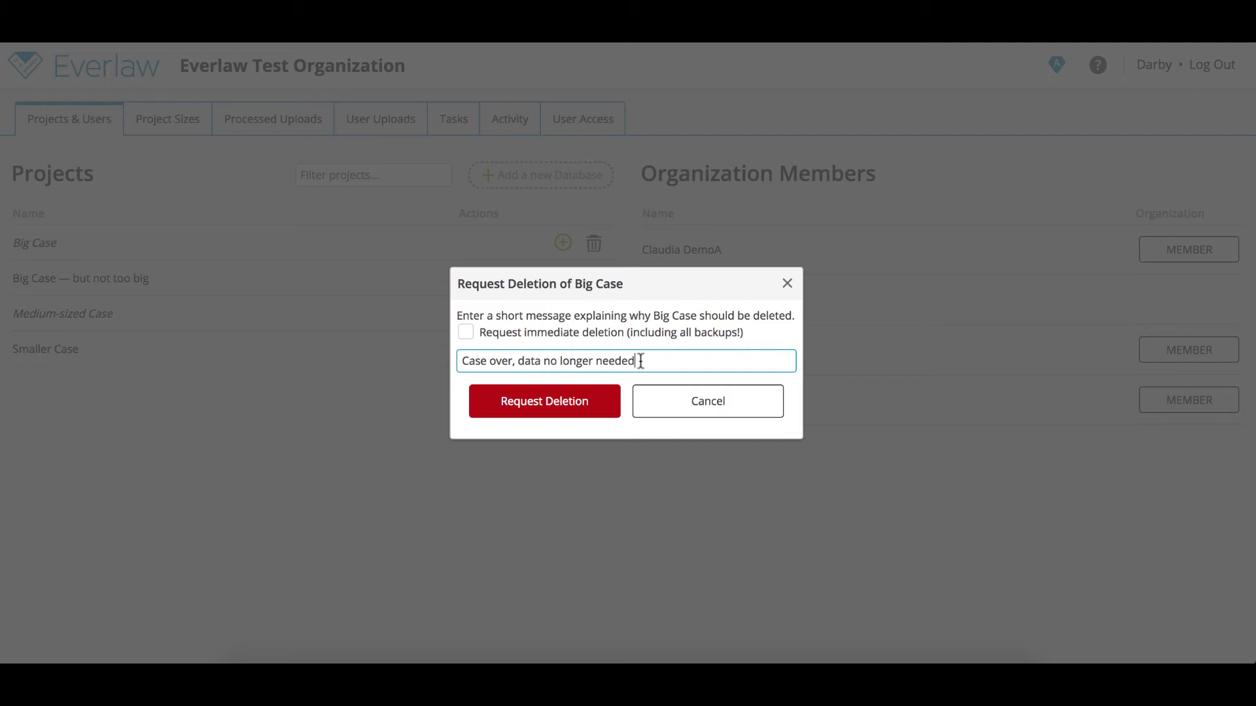
left_click(574, 401)
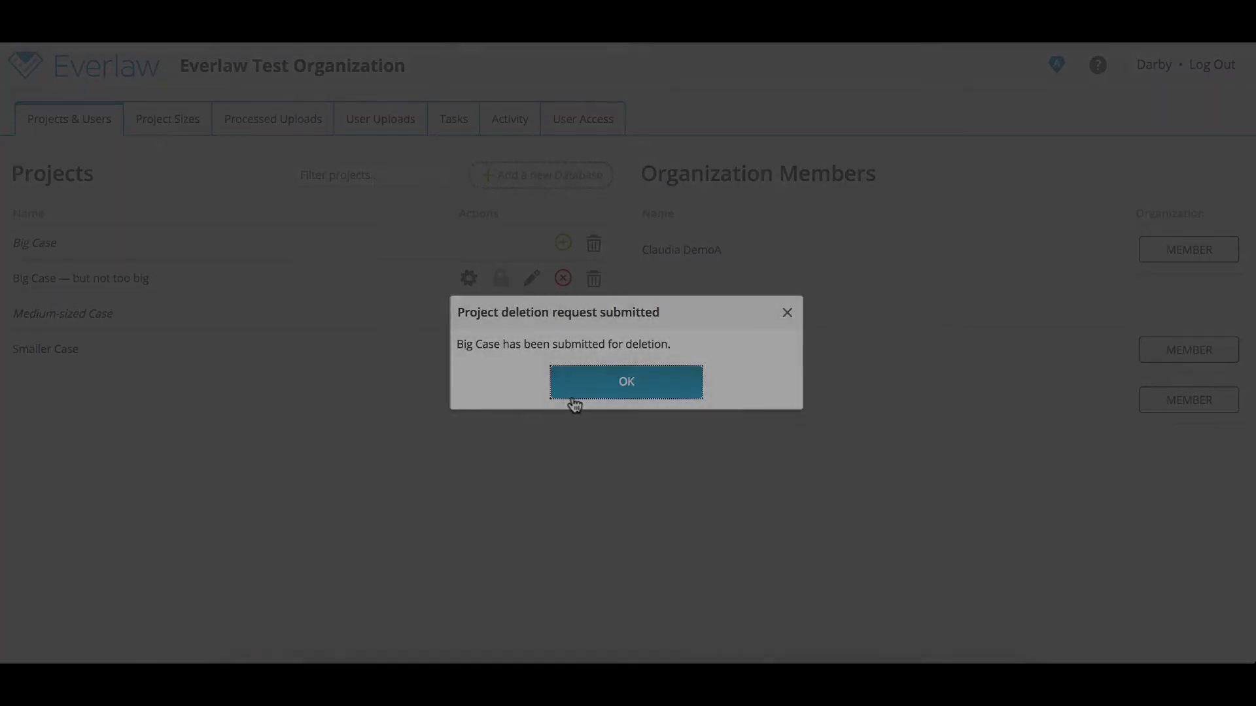
left_click(584, 391)
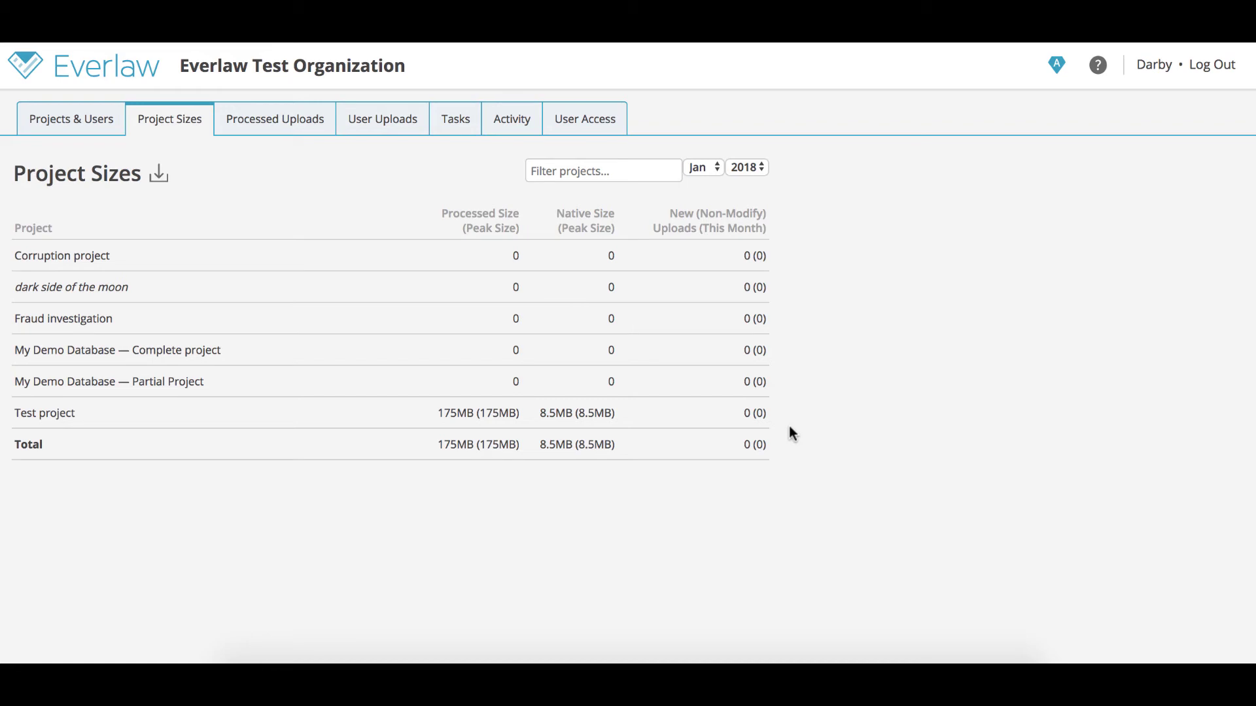
- Filter project sizes by 'fraud', set the report period to Dec 2017, then clear the filter
left_click(596, 172)
type("fraud")
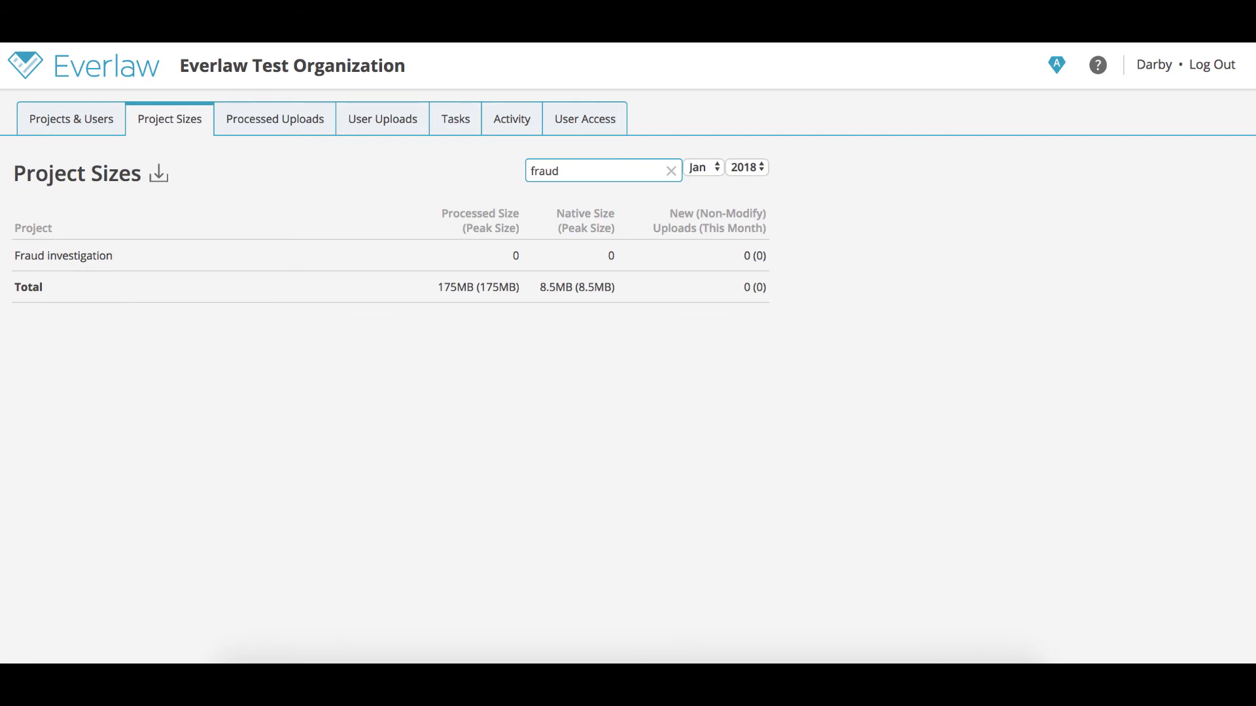
left_click(714, 169)
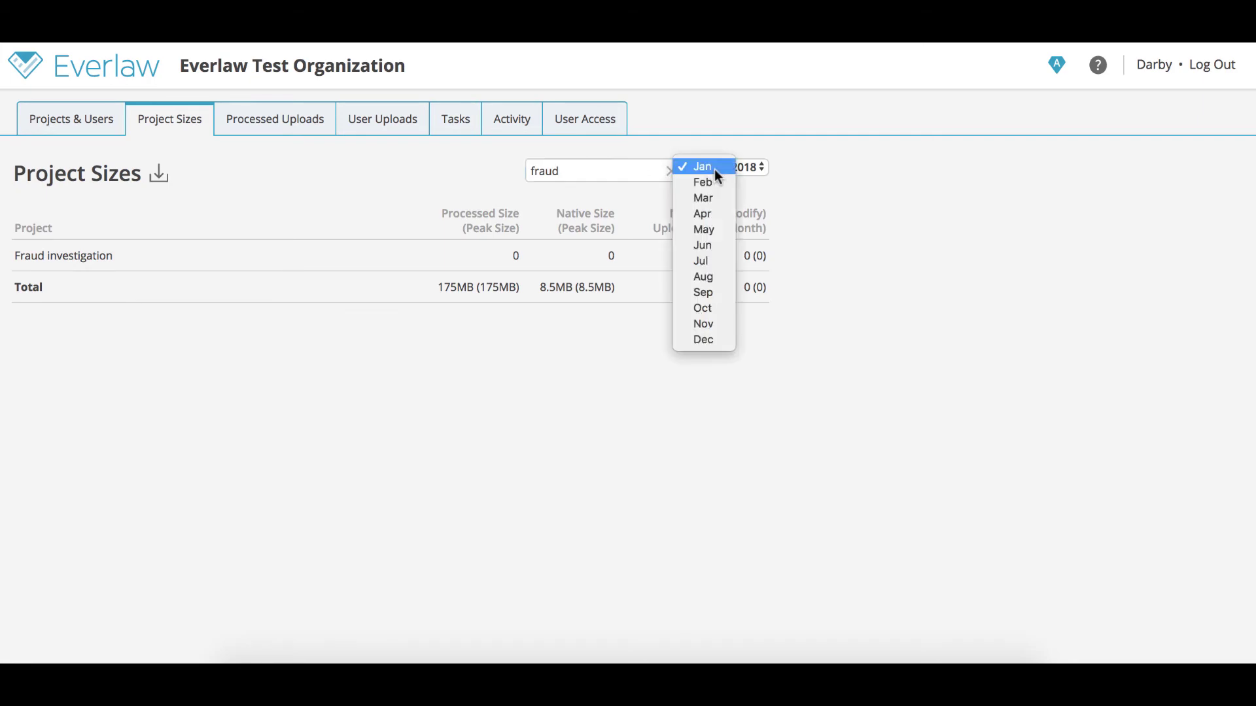
left_click(720, 339)
left_click(749, 168)
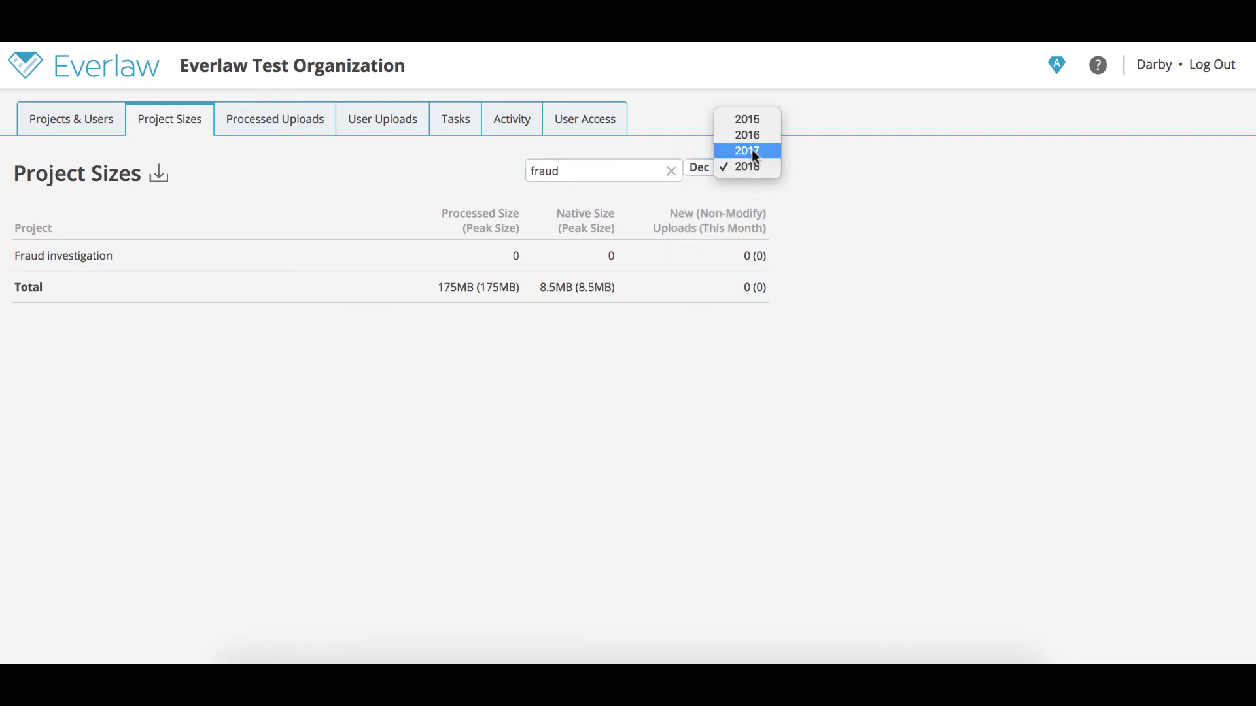
left_click(750, 149)
left_click(671, 171)
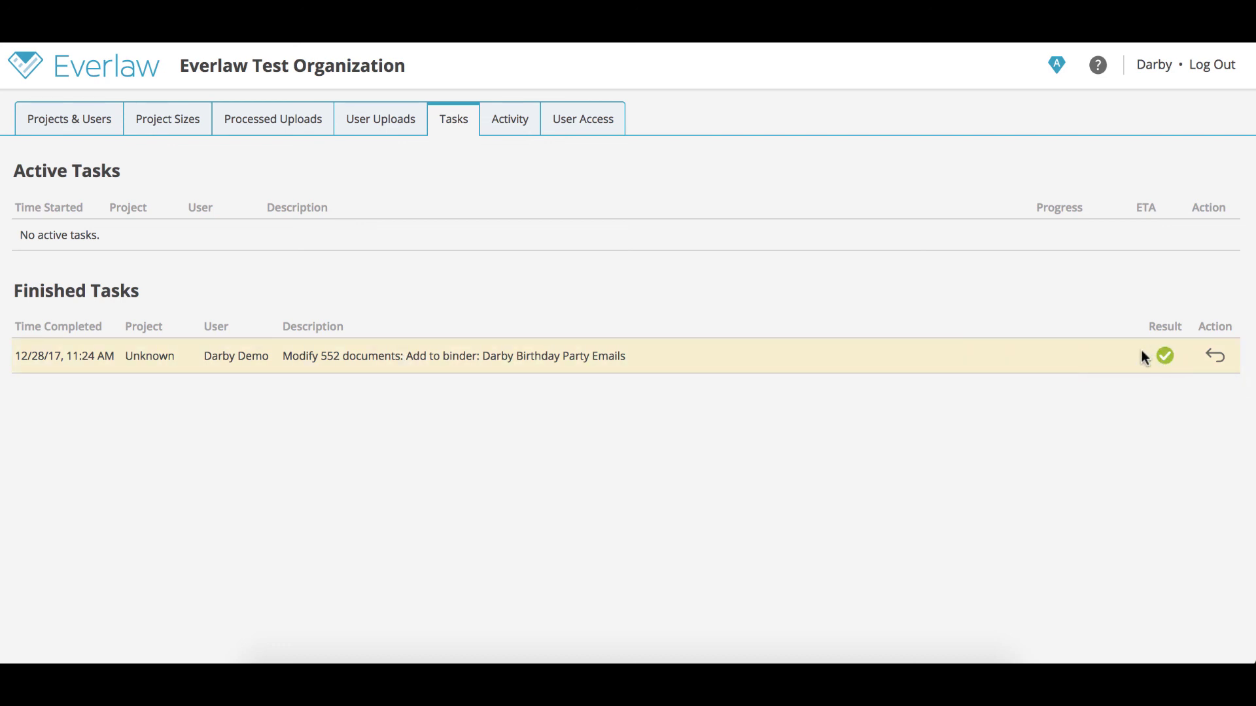
- Undo the finished task that added 552 documents to a binder
left_click(1215, 356)
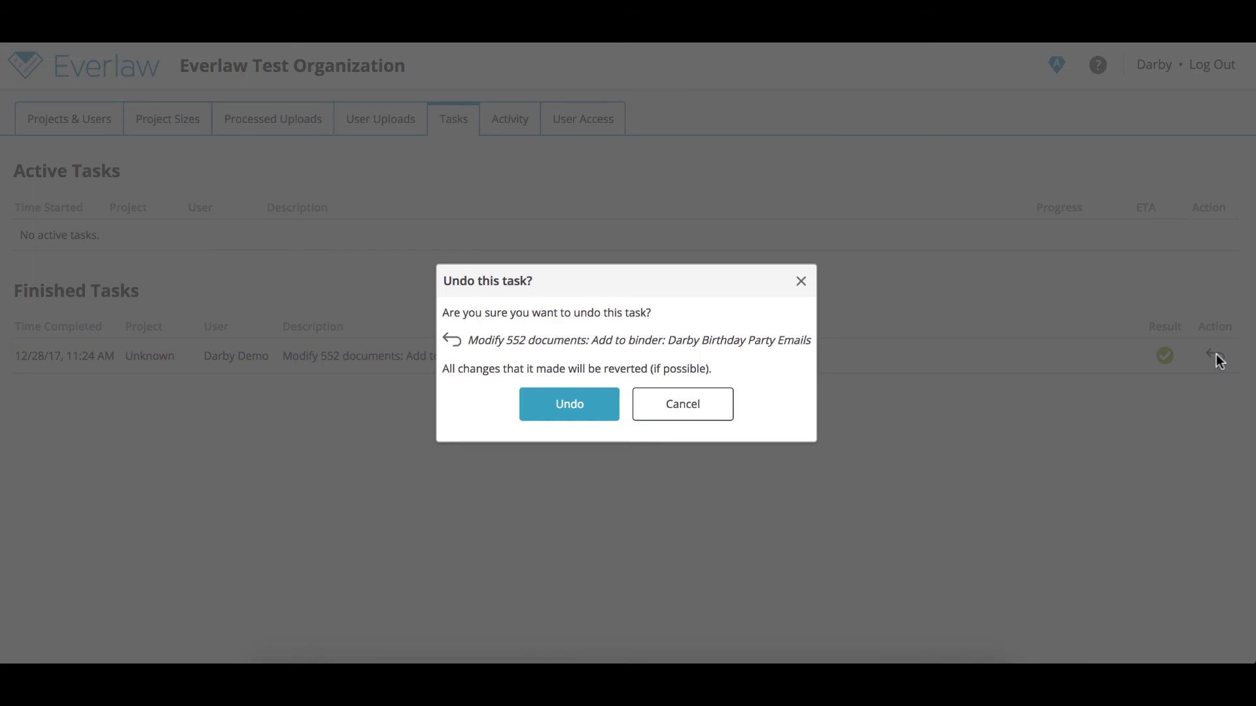
left_click(591, 403)
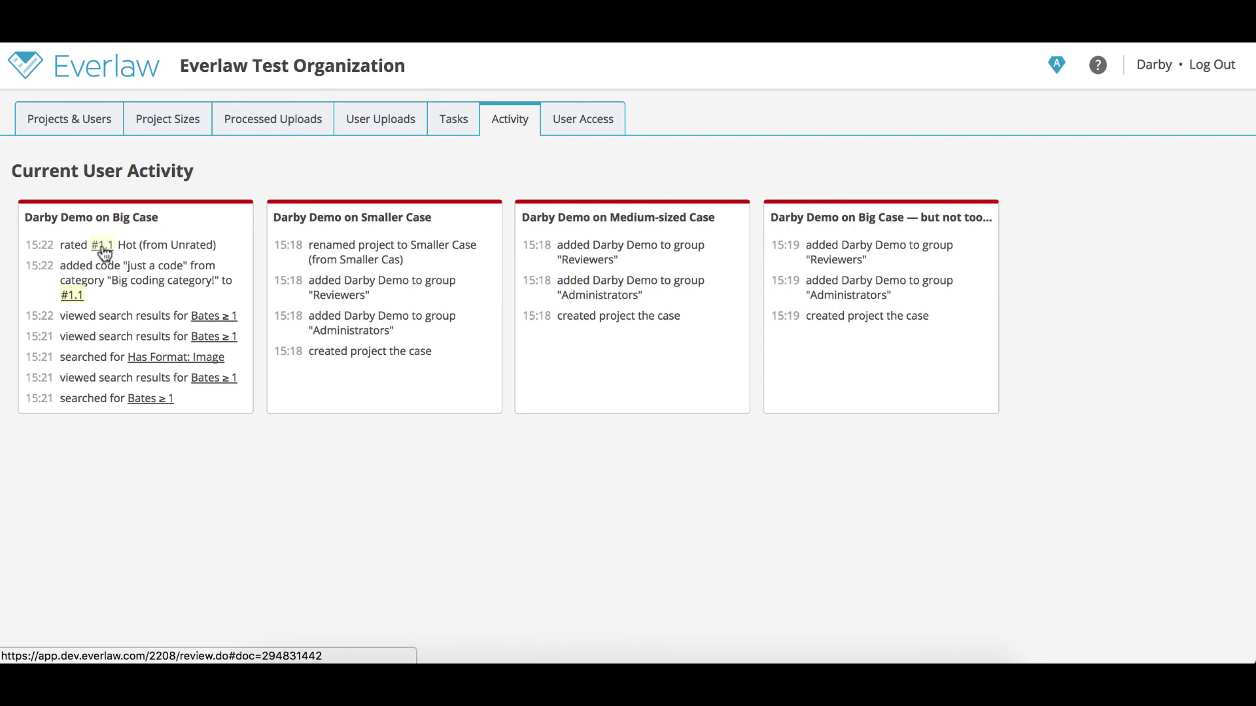
- Open document #1.1 from the Big Case activity card for review
left_click(103, 247)
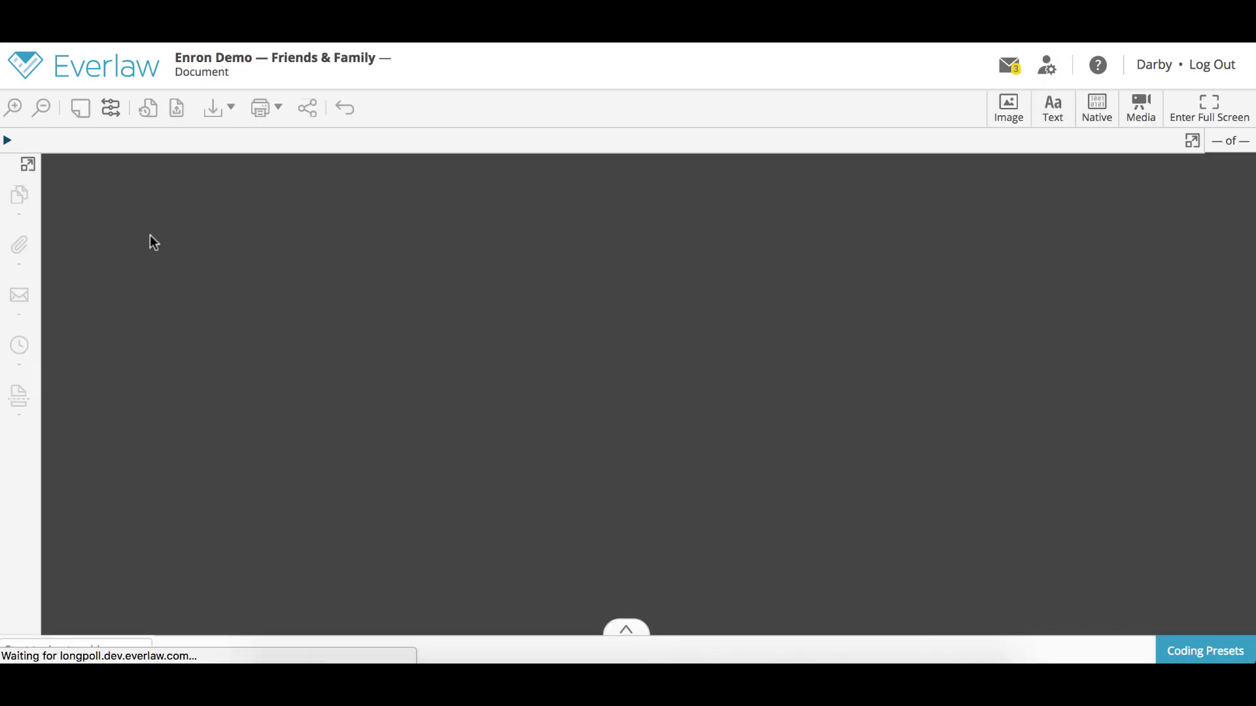